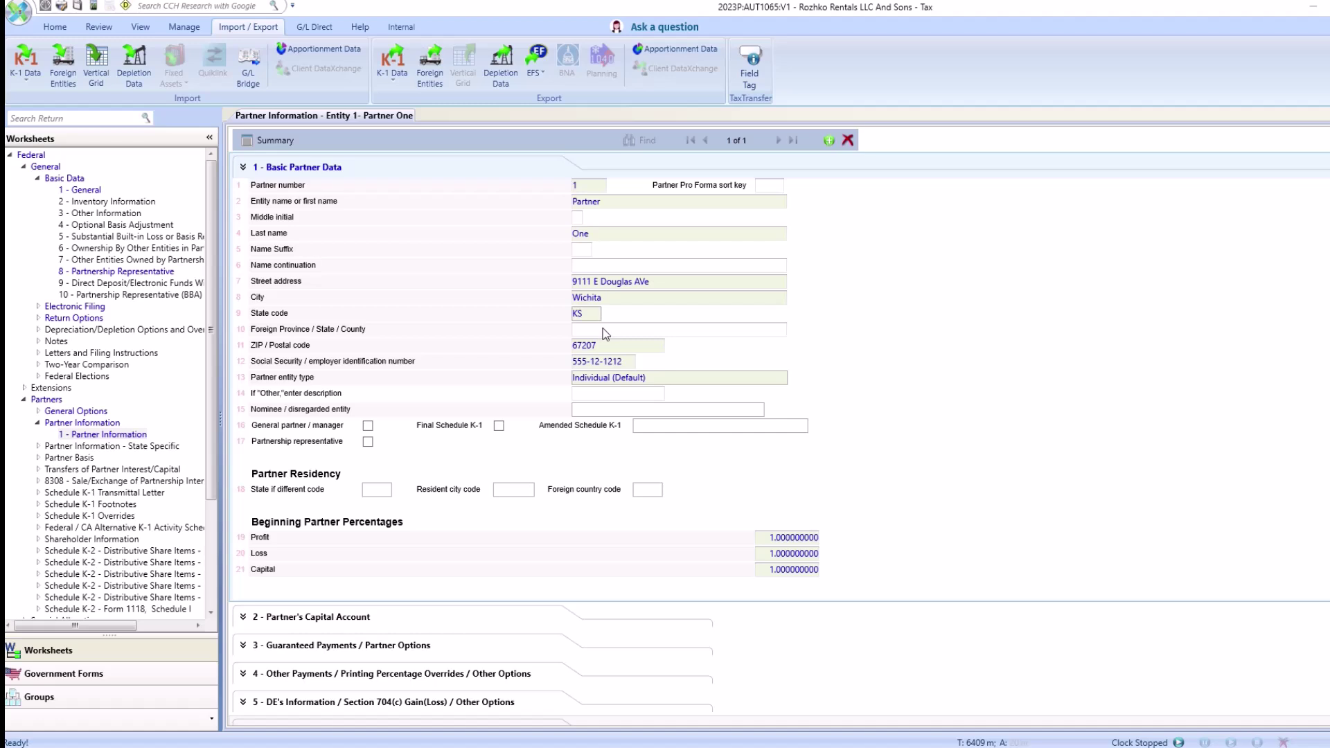
# - Set Partner One's K-1 export to 'Export file (1040 only)' targeting the partner's 1040 return
pyautogui.scroll(-3, 604, 330)
pyautogui.scroll(-2, 605, 322)
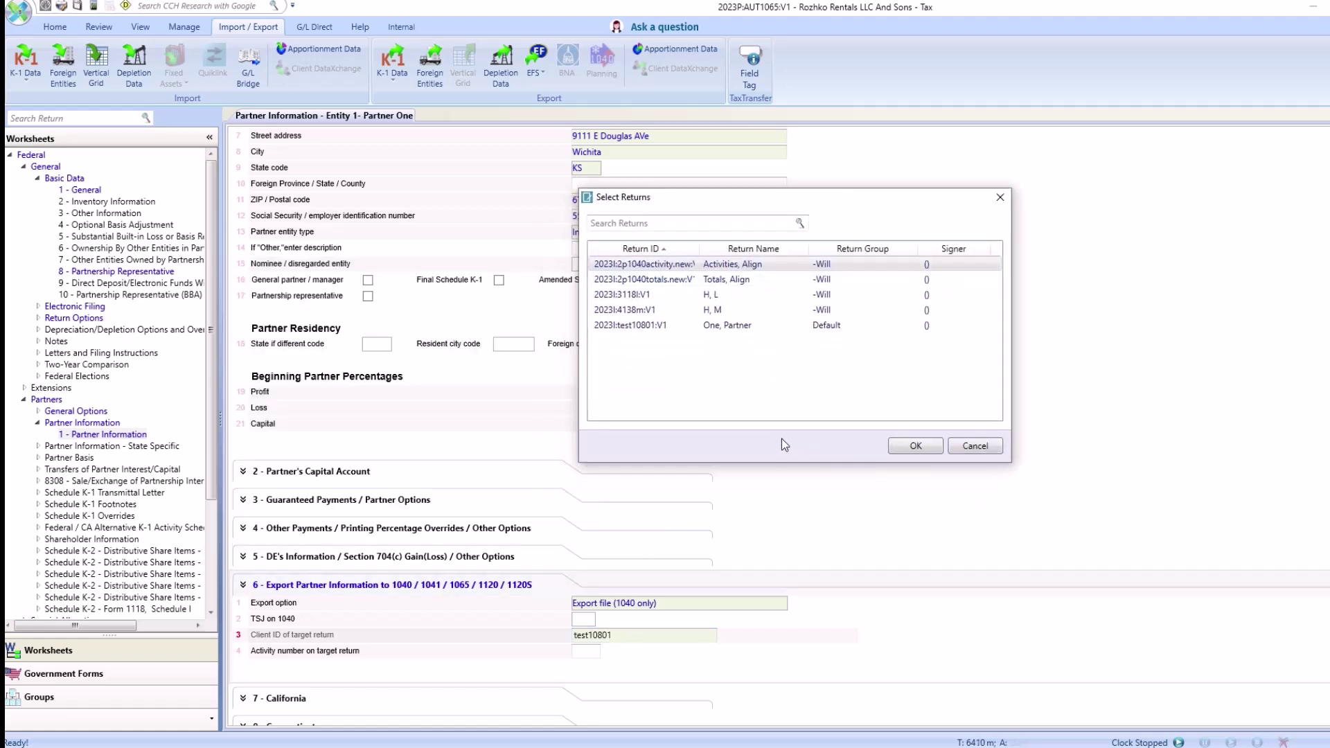
pyautogui.click(644, 326)
pyautogui.click(915, 445)
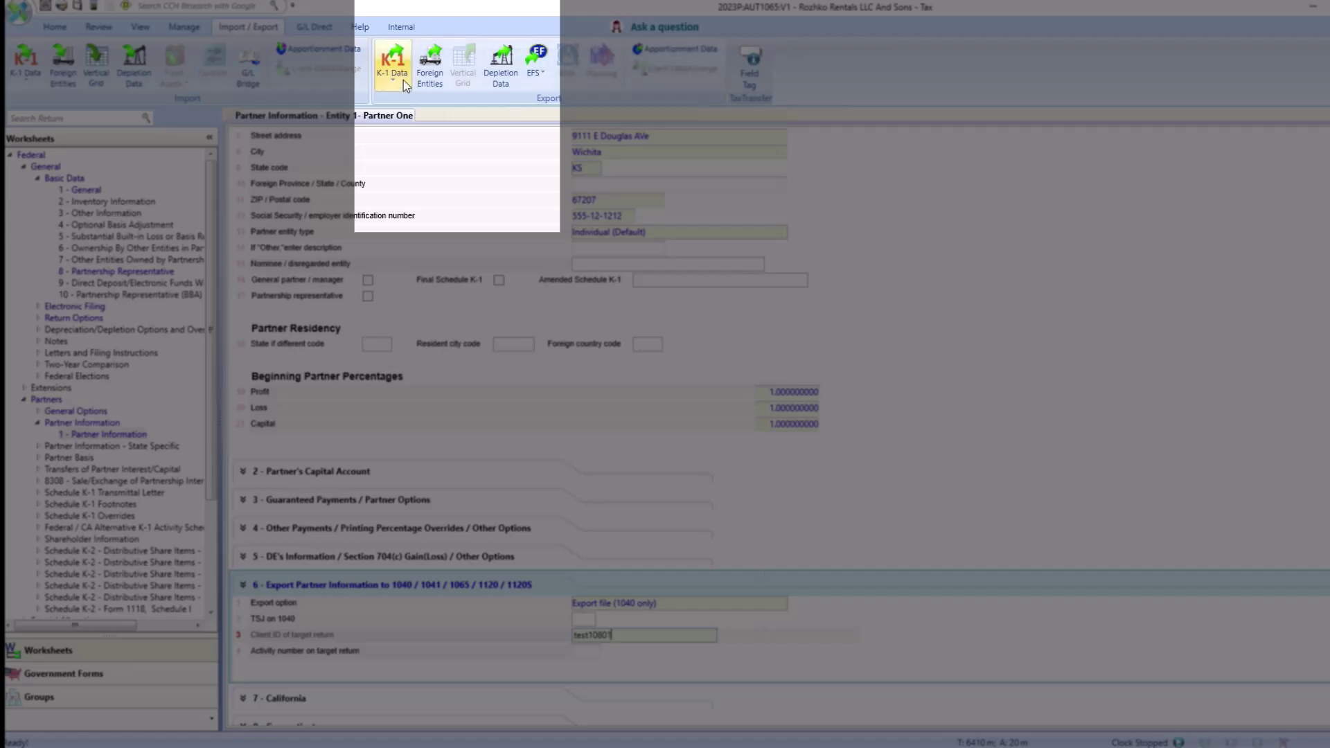
# - Export Partner One's K-1 data to 1040 returns without recalculating, and close the completed status
pyautogui.click(389, 75)
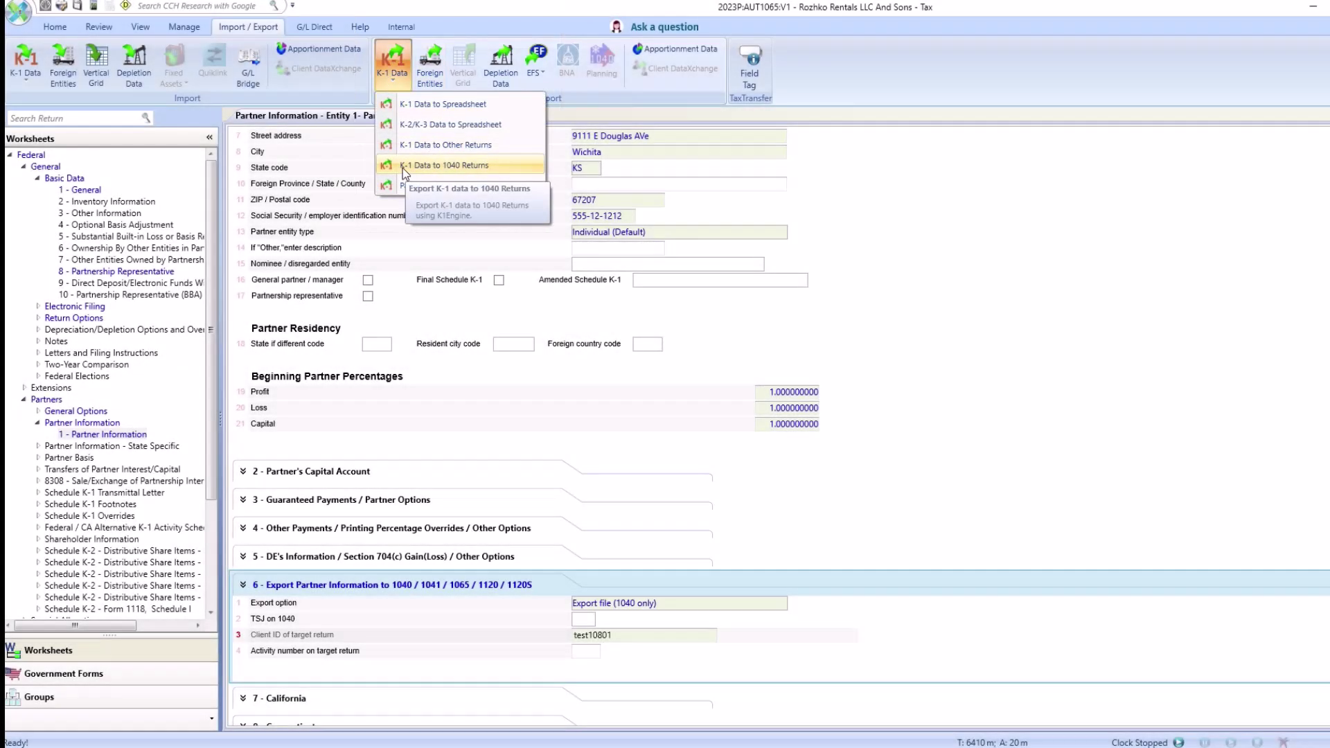
pyautogui.click(433, 166)
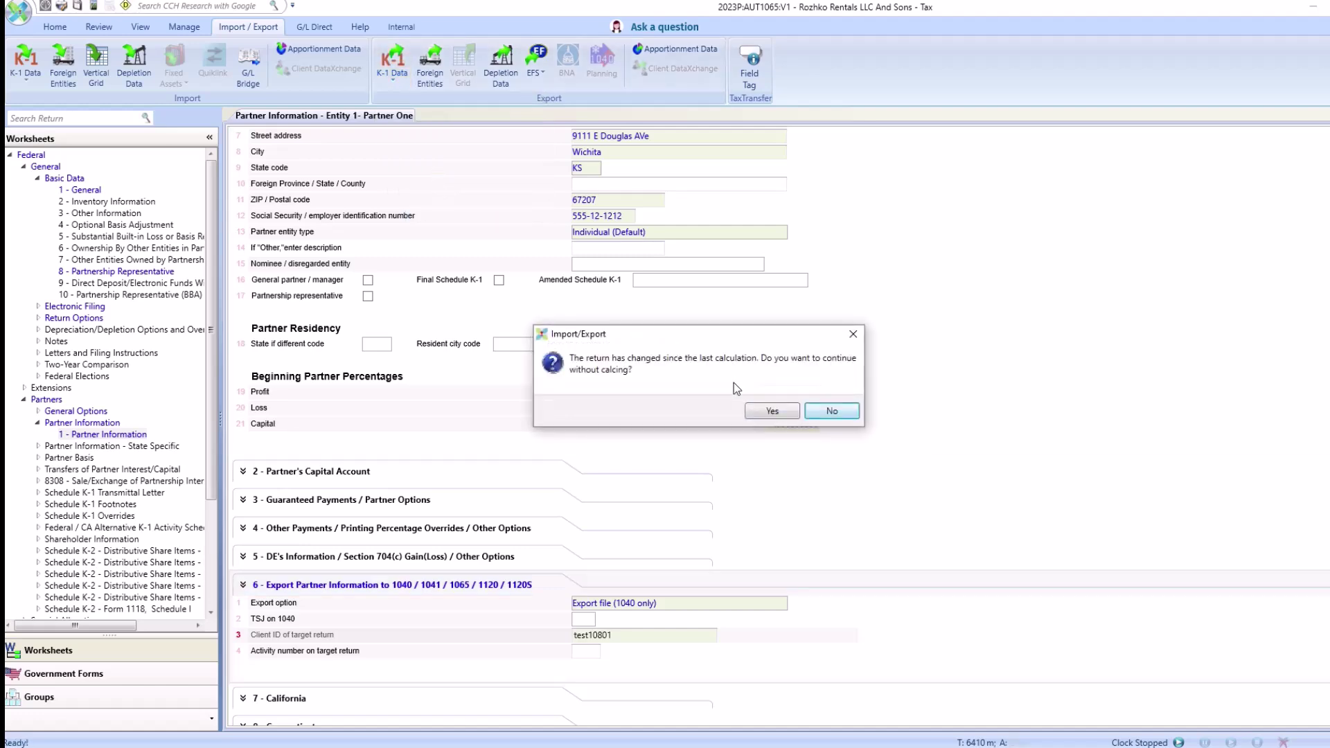
pyautogui.click(755, 411)
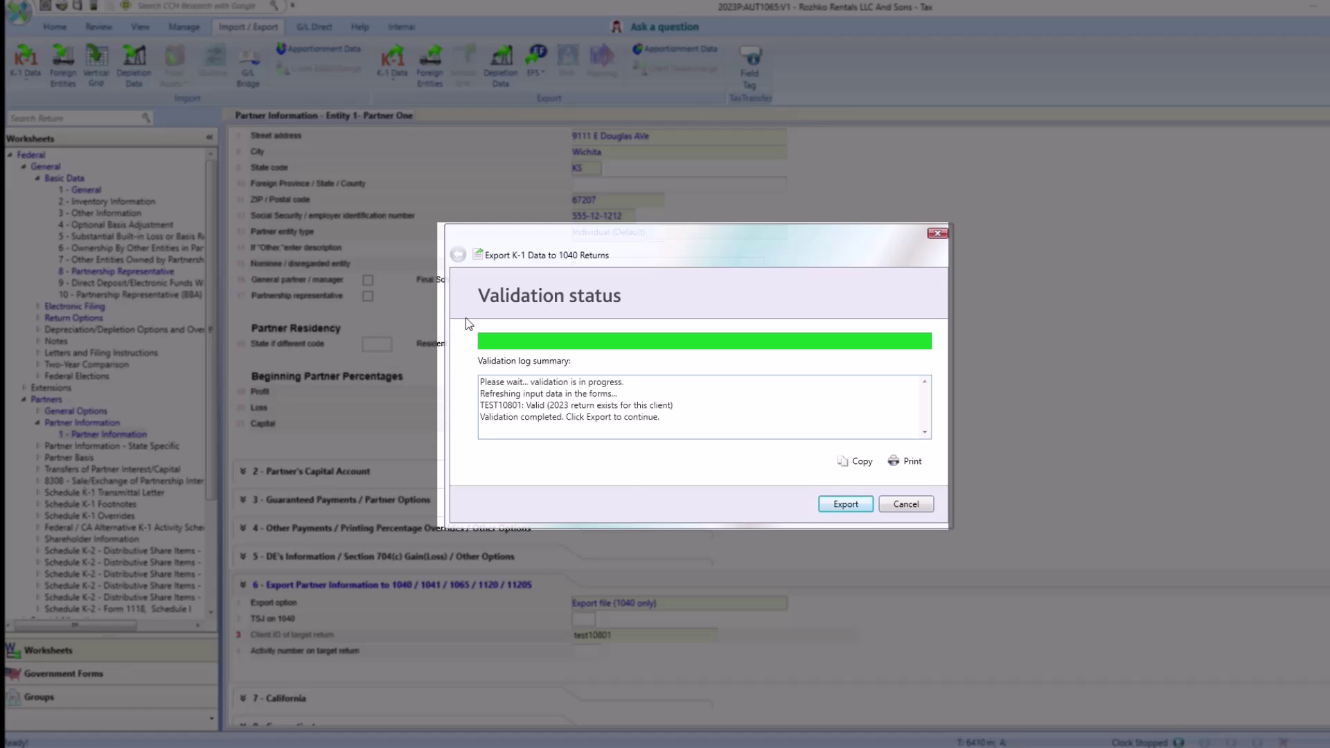
pyautogui.click(845, 504)
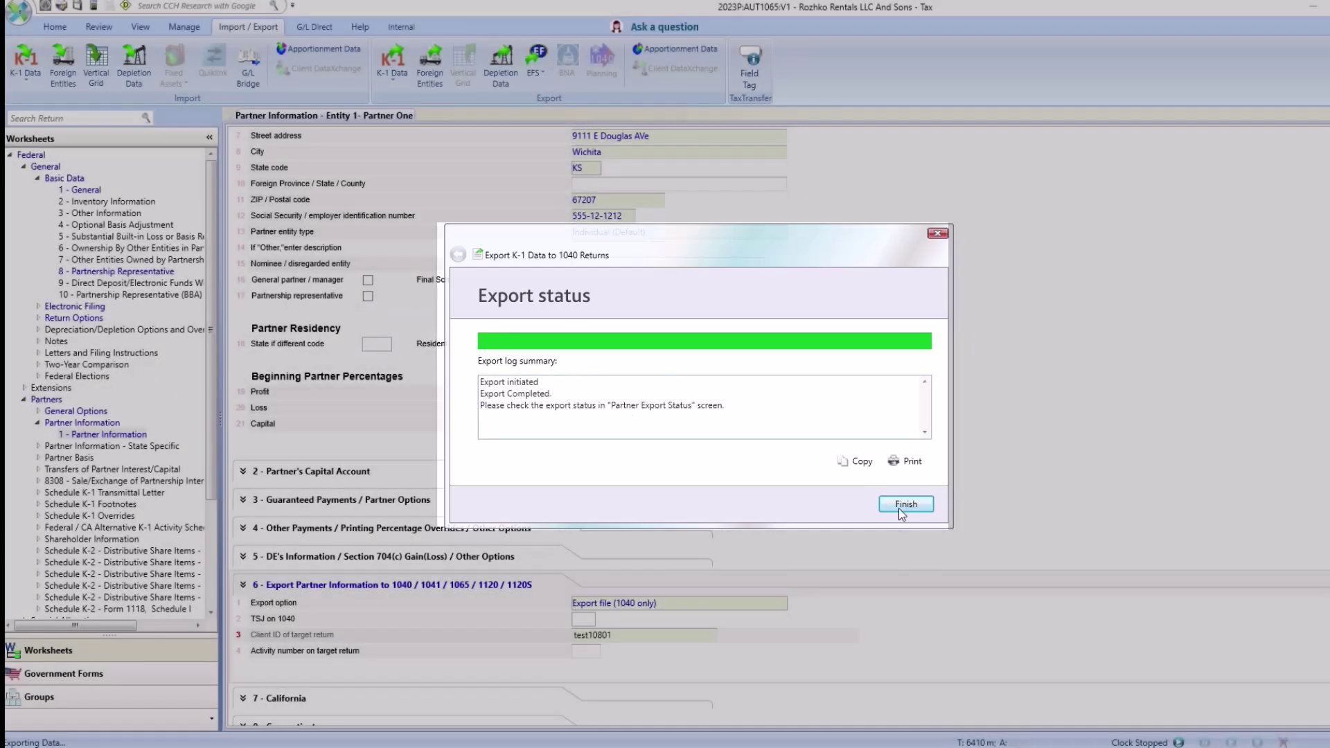
pyautogui.click(904, 504)
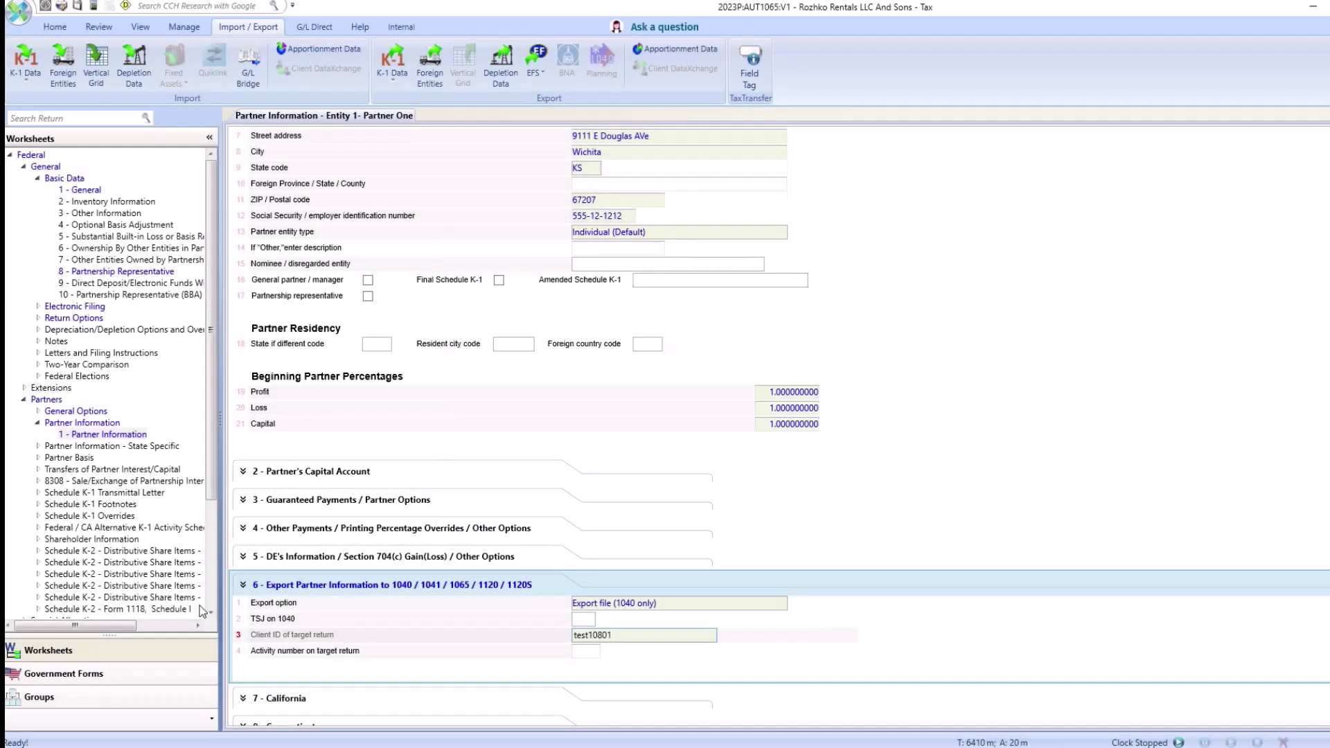
# - Open the partner's 1040 return and view its changed K-1s in K-1 Manager
pyautogui.click(1314, 13)
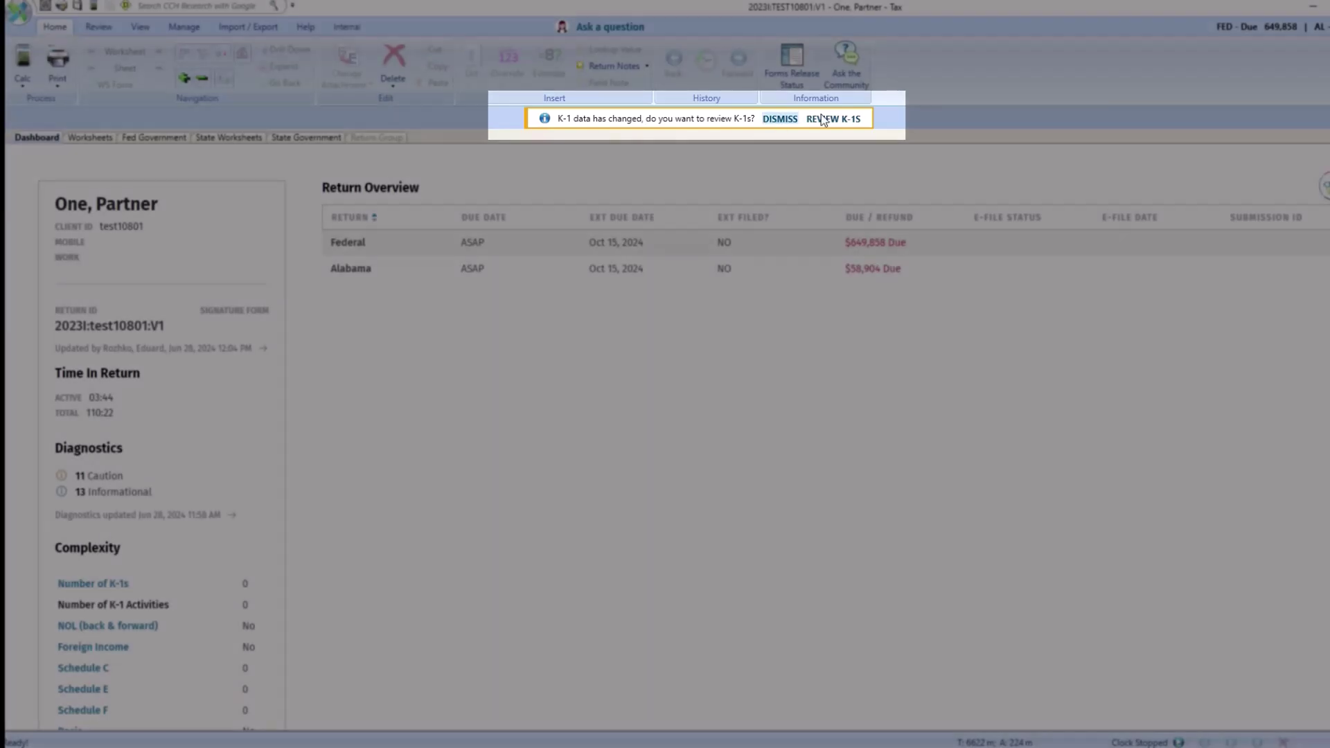
pyautogui.click(831, 119)
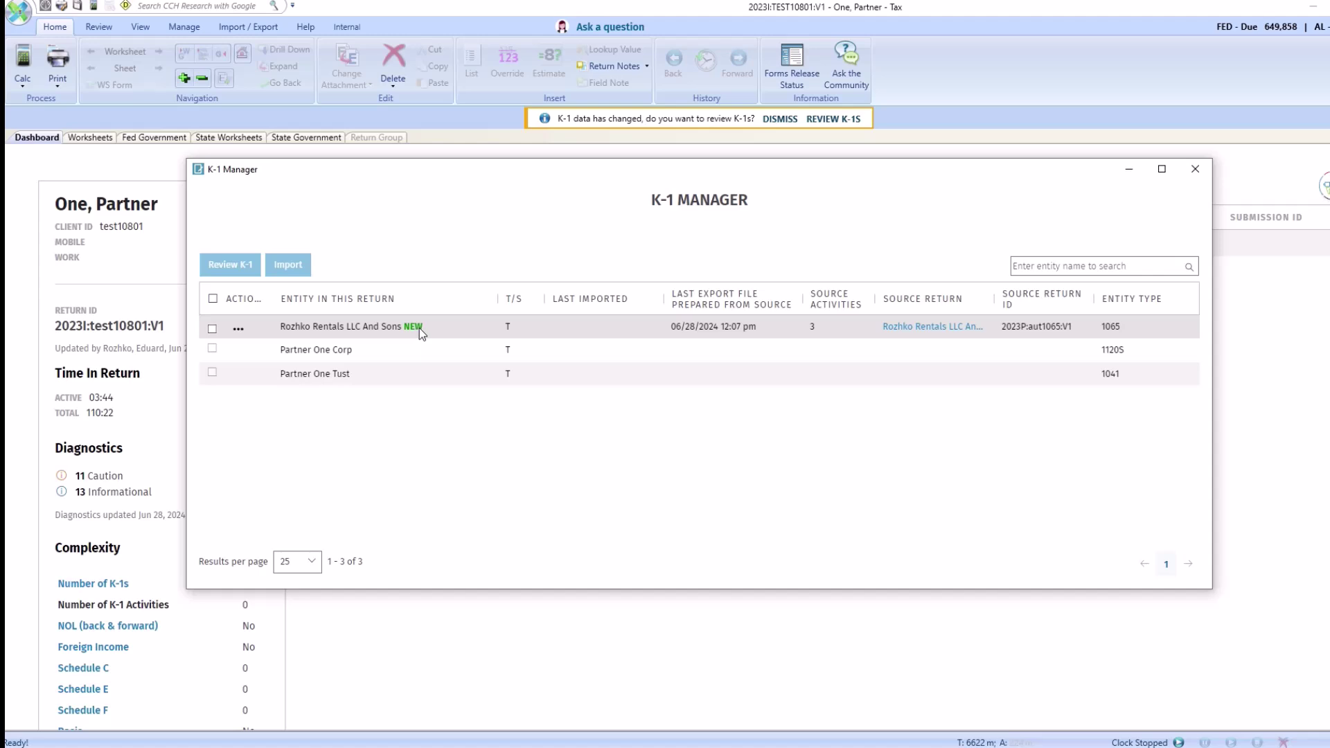
# - Import the partnership's NEW 1065 K-1 into the 1040 and switch to the Worksheets list
pyautogui.click(212, 329)
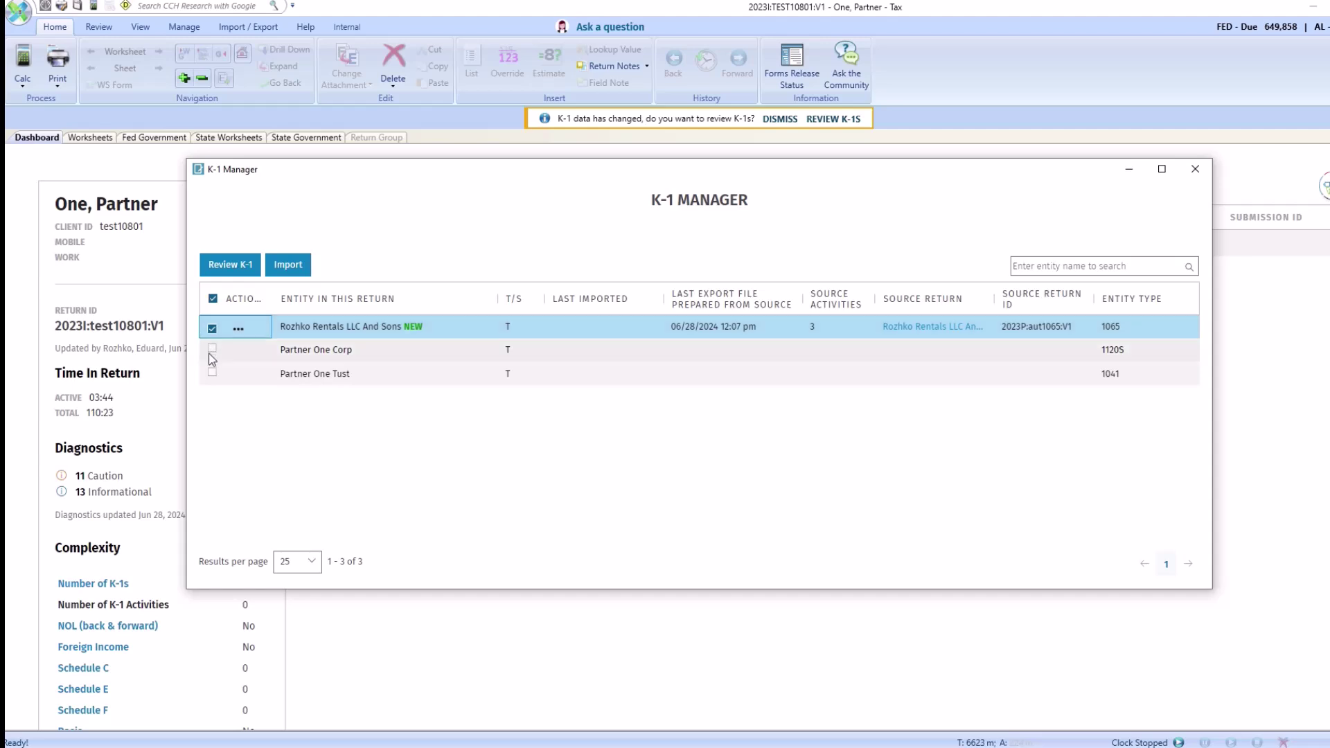
pyautogui.click(238, 329)
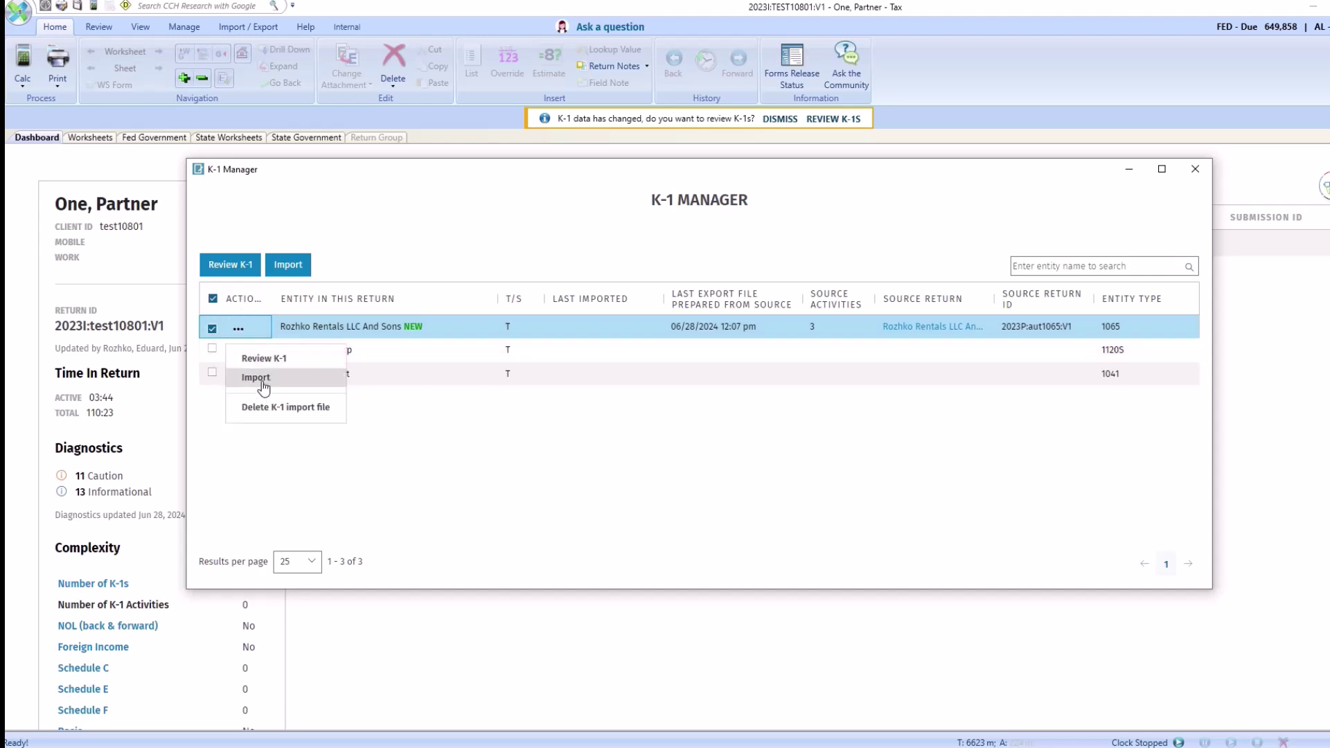
pyautogui.click(288, 265)
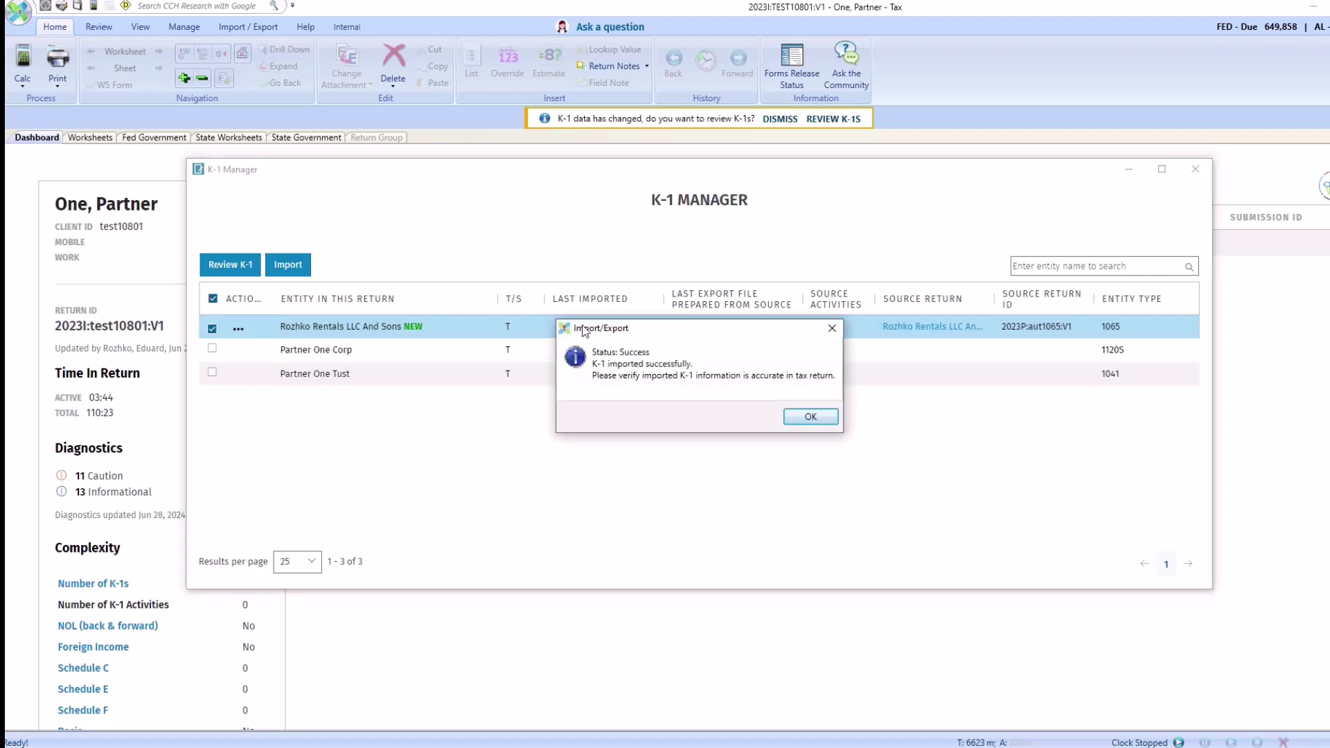
pyautogui.click(810, 417)
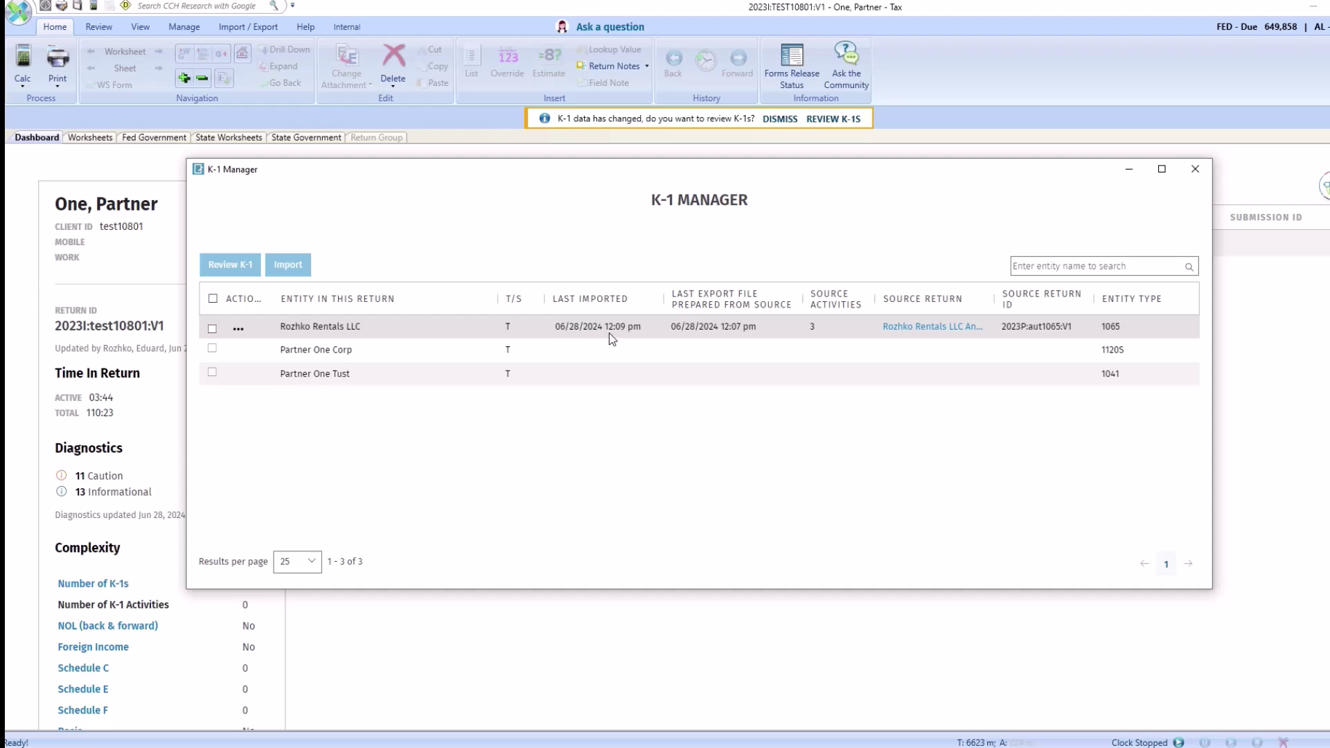
pyautogui.click(1195, 168)
pyautogui.click(91, 115)
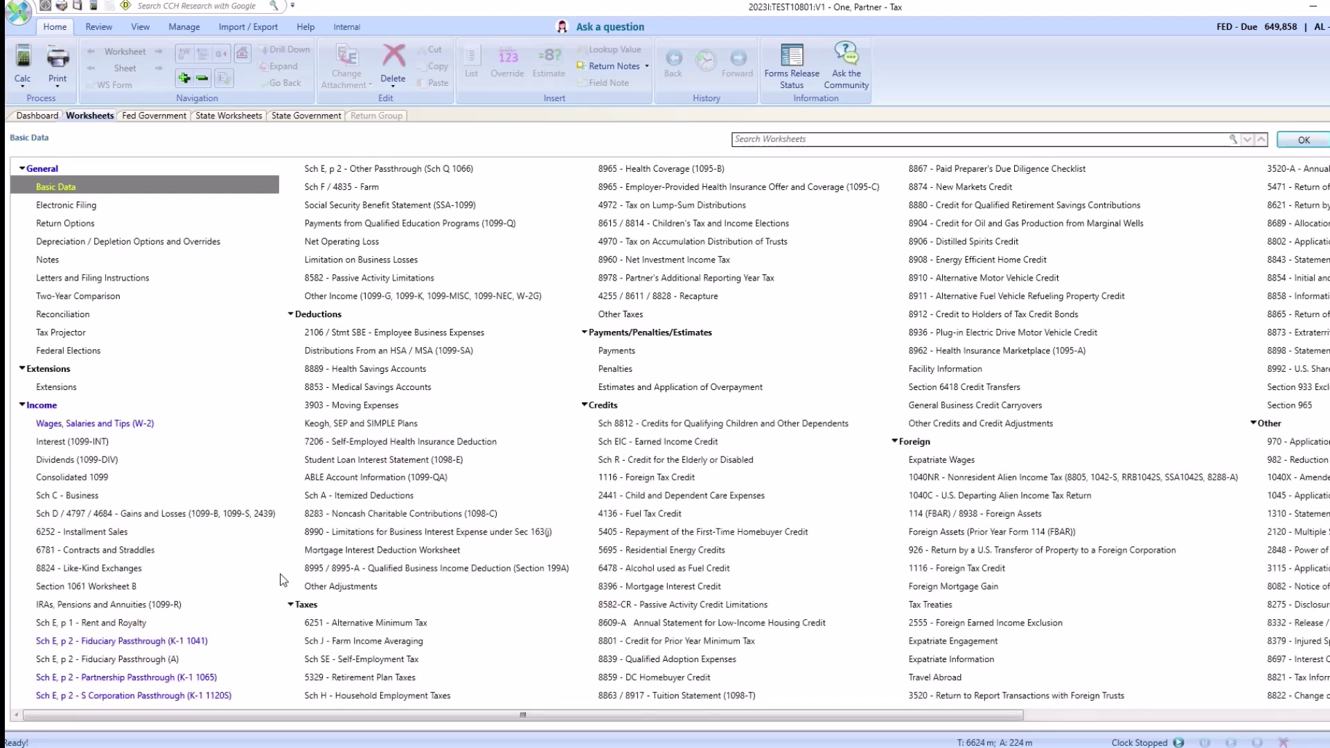
pyautogui.click(111, 680)
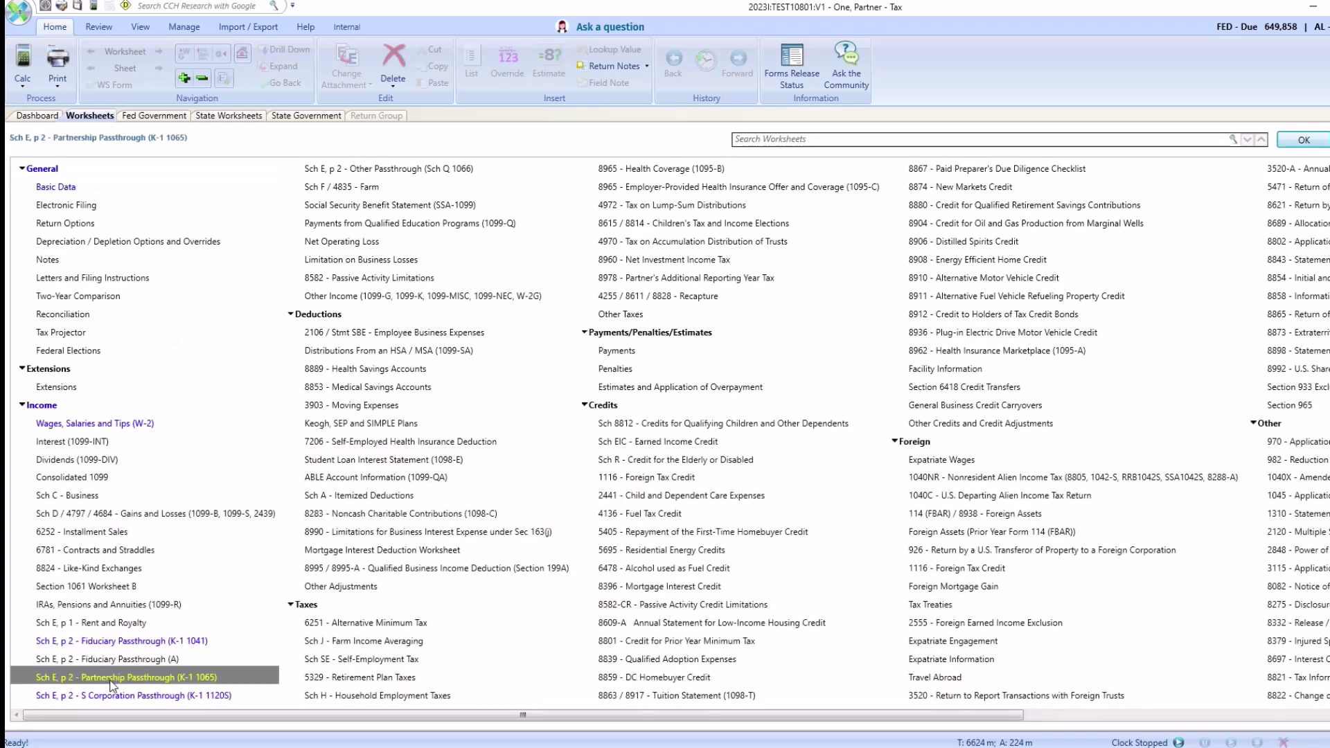
pyautogui.doubleClick(111, 680)
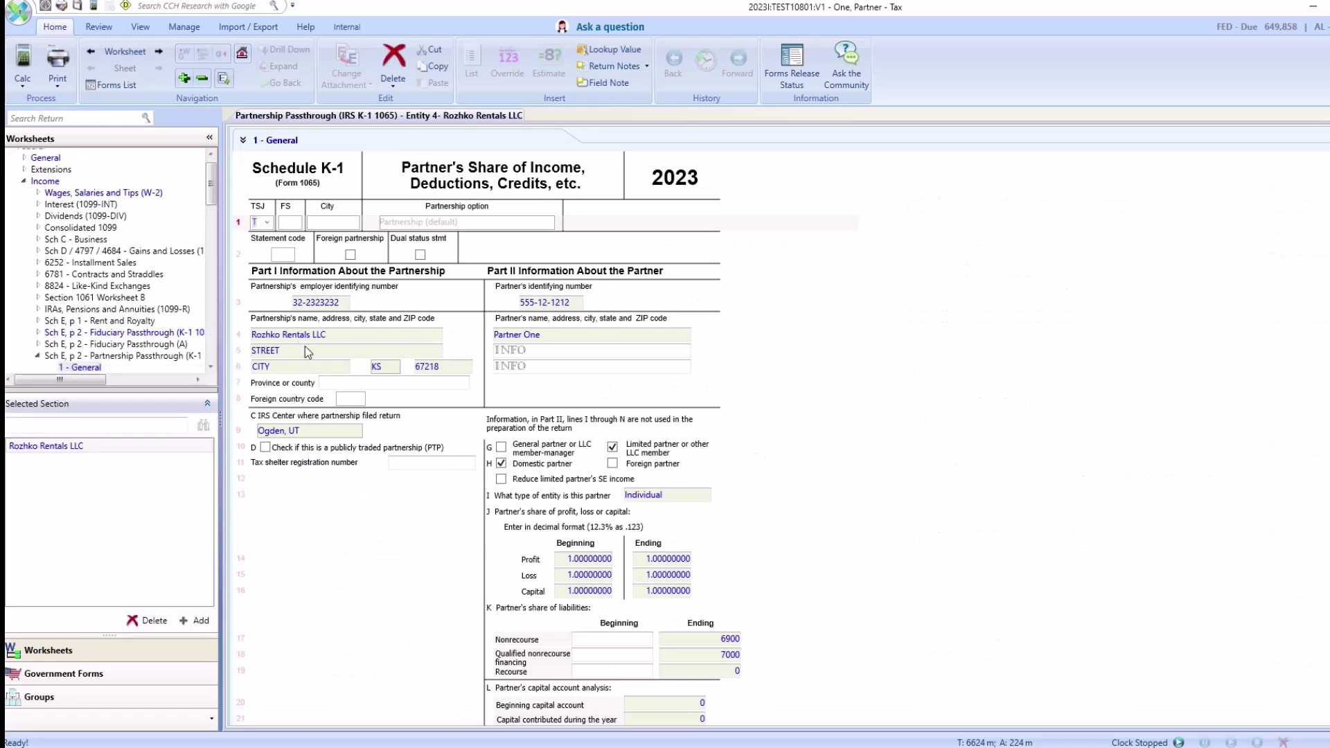
pyautogui.scroll(-3, 520, 493)
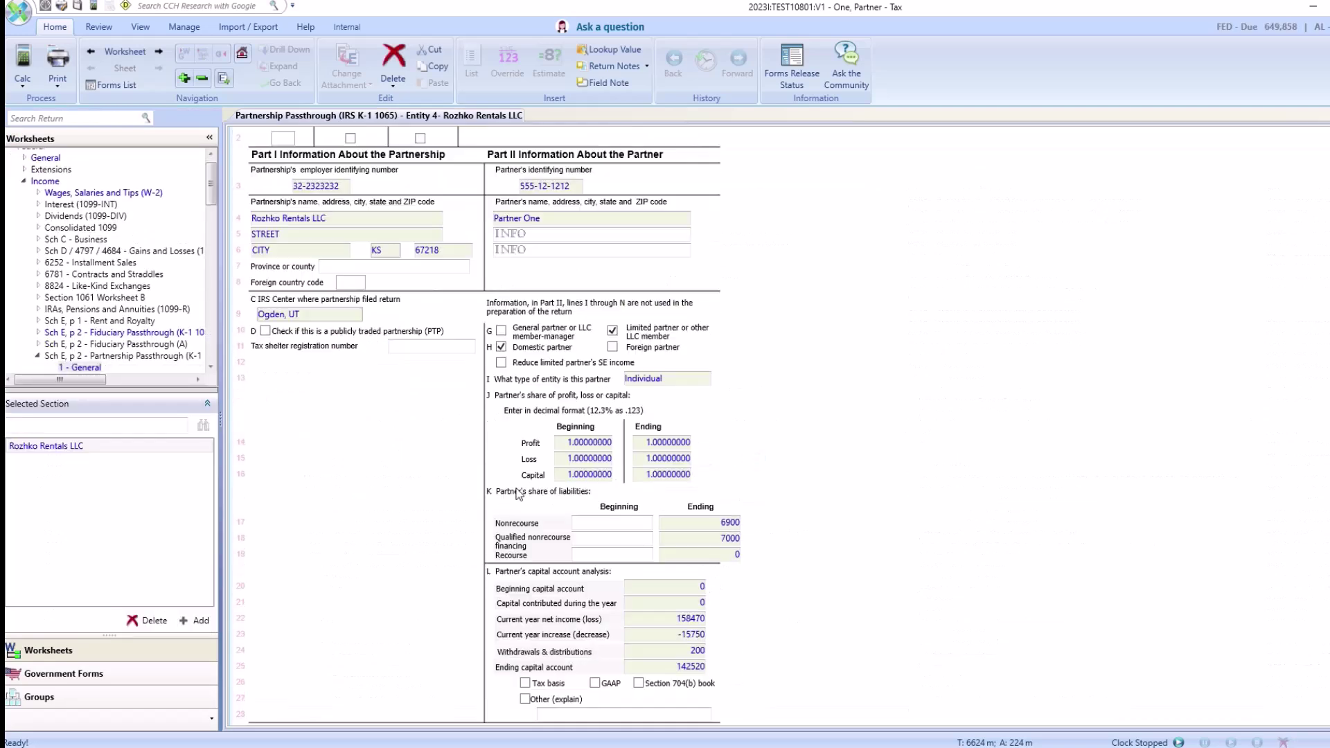
pyautogui.scroll(-3, 516, 493)
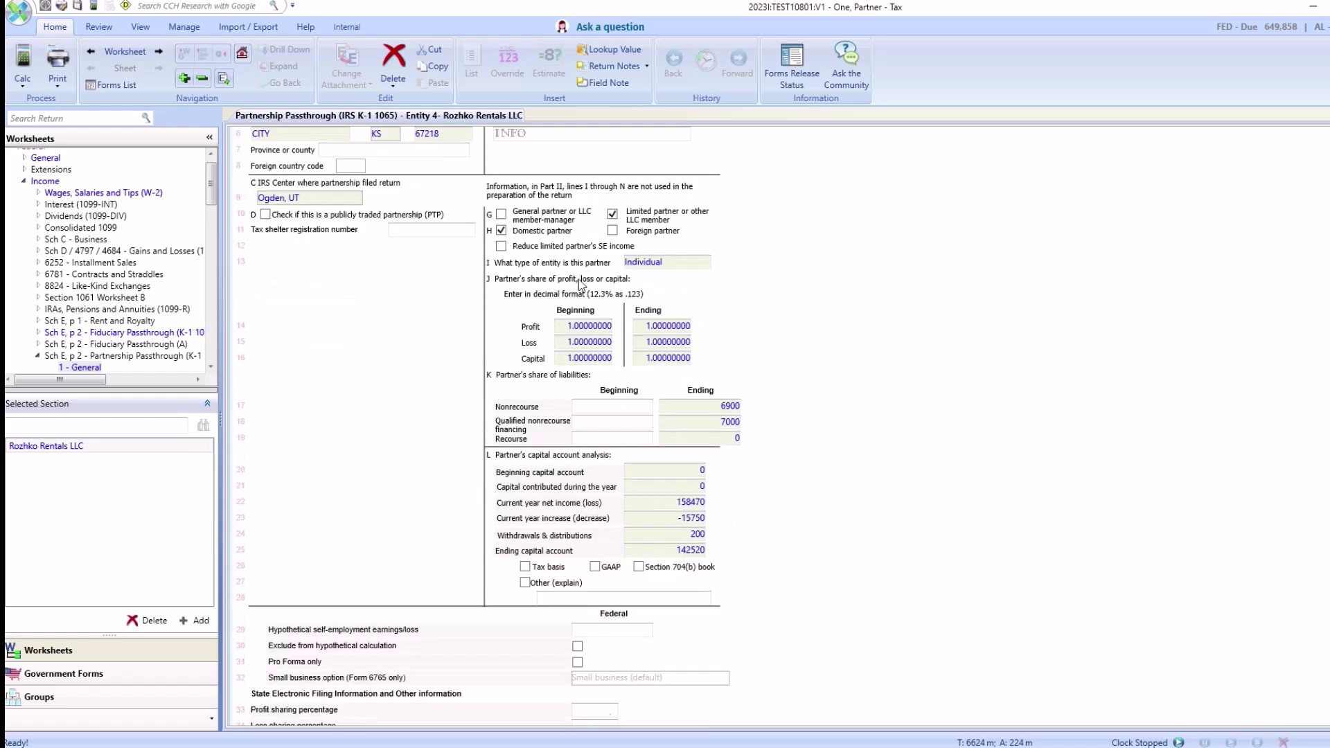
pyautogui.scroll(-5, 737, 557)
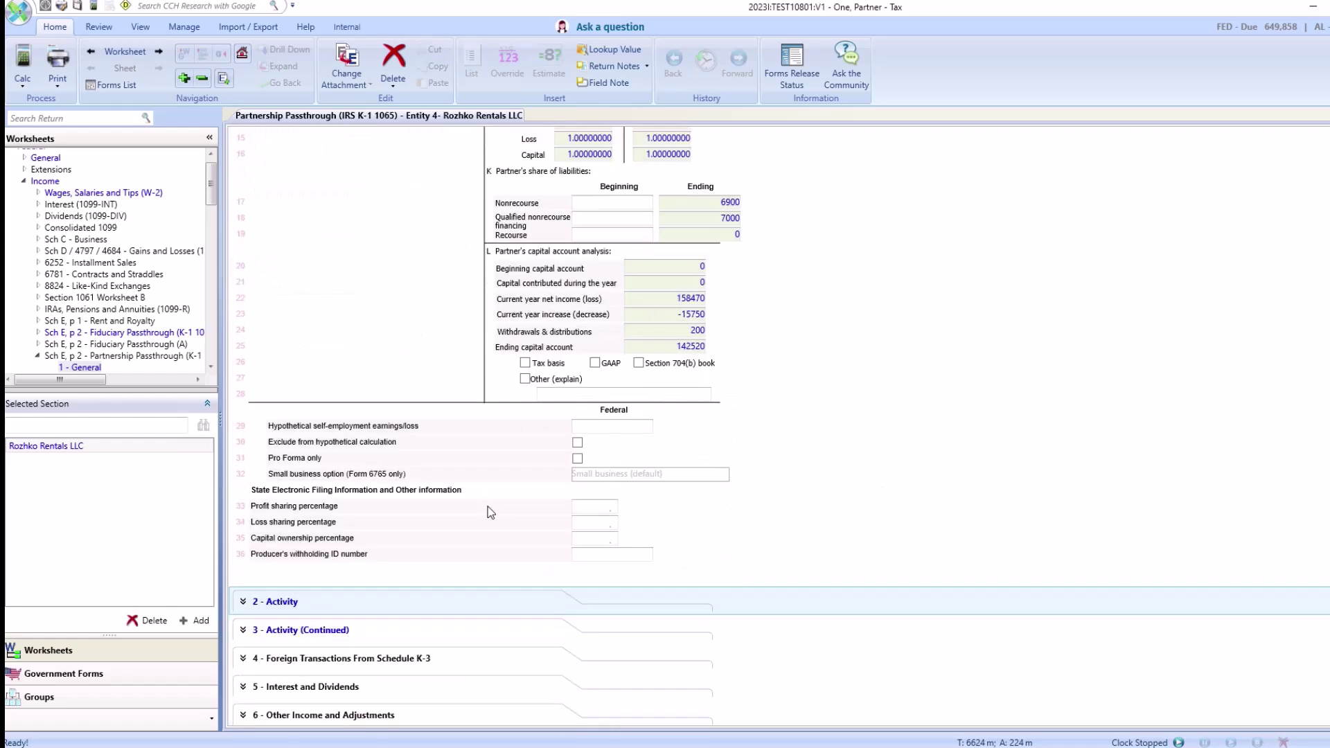
# - Expand the Rozhko Rentals LLC Activity section and review amounts, including 120250 self-employment earnings
pyautogui.click(249, 600)
pyautogui.scroll(-2, 633, 240)
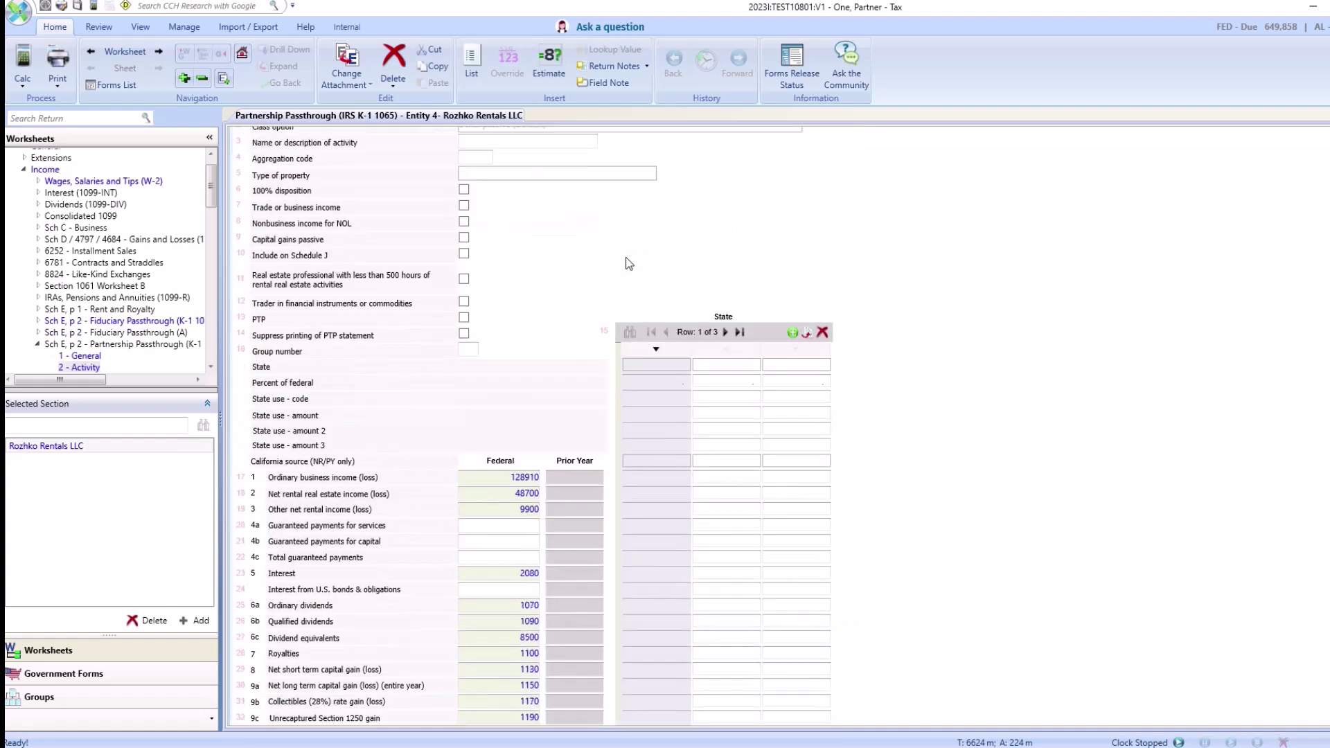
pyautogui.scroll(-4, 628, 264)
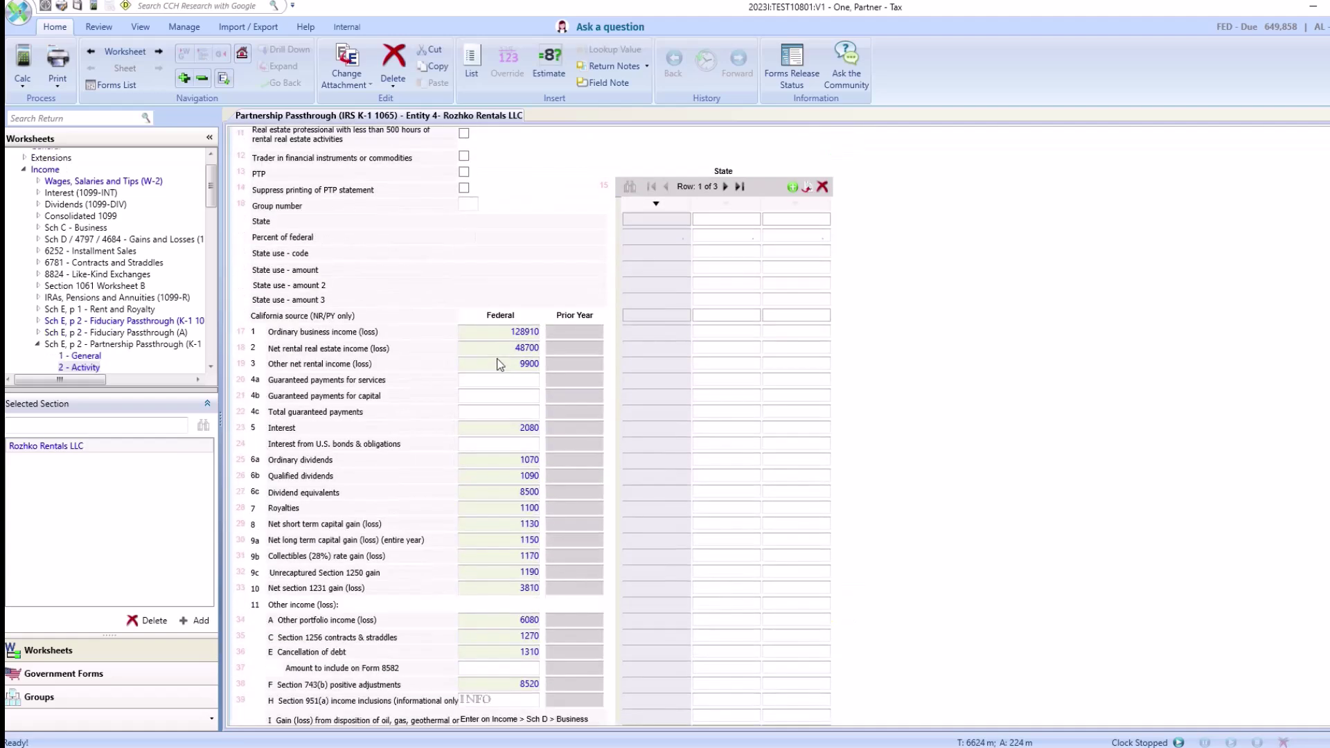
pyautogui.scroll(-2, 499, 364)
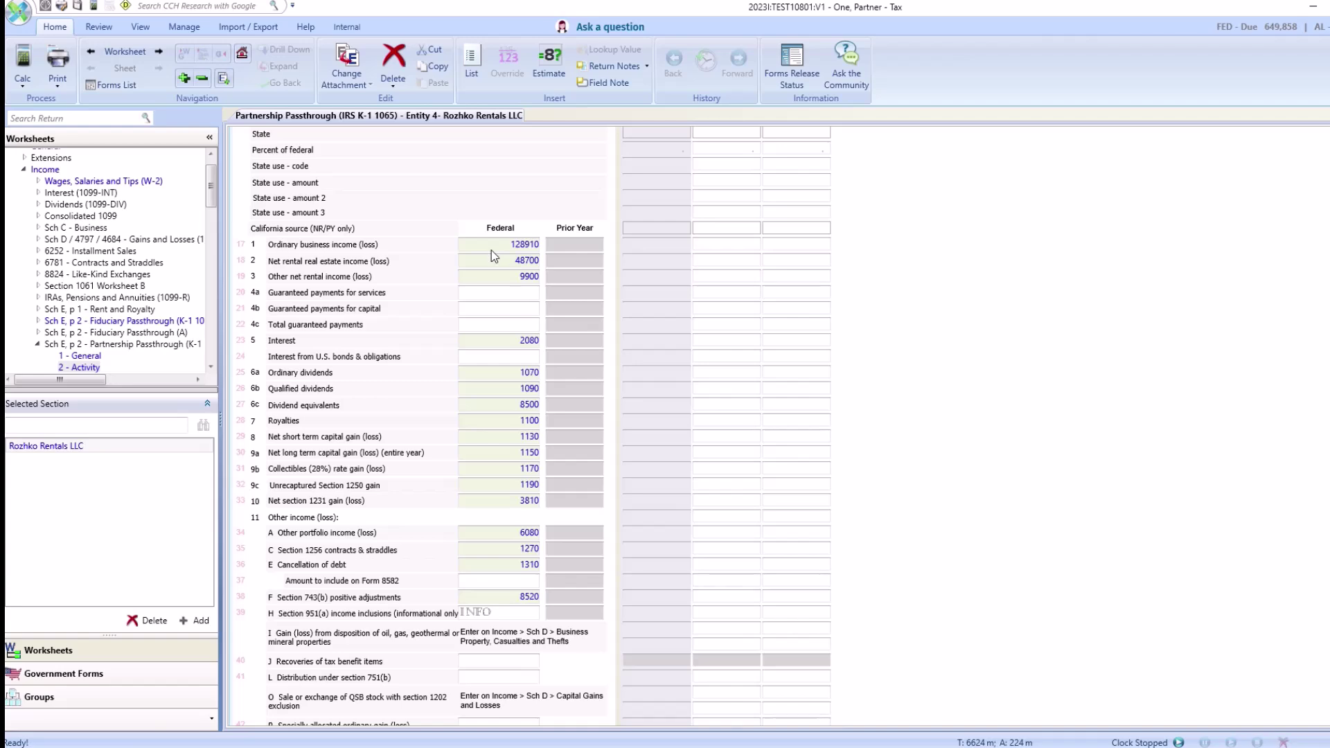
pyautogui.scroll(-15, 500, 527)
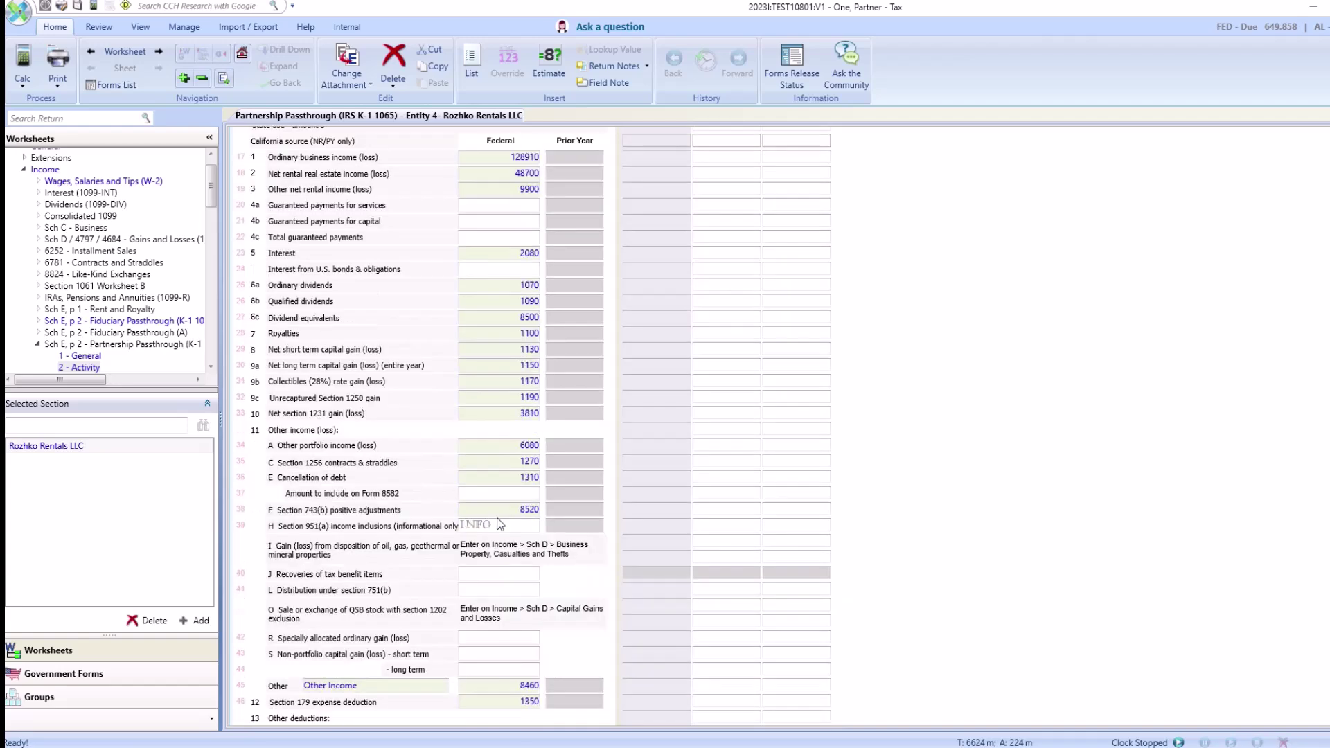
pyautogui.scroll(-11, 501, 510)
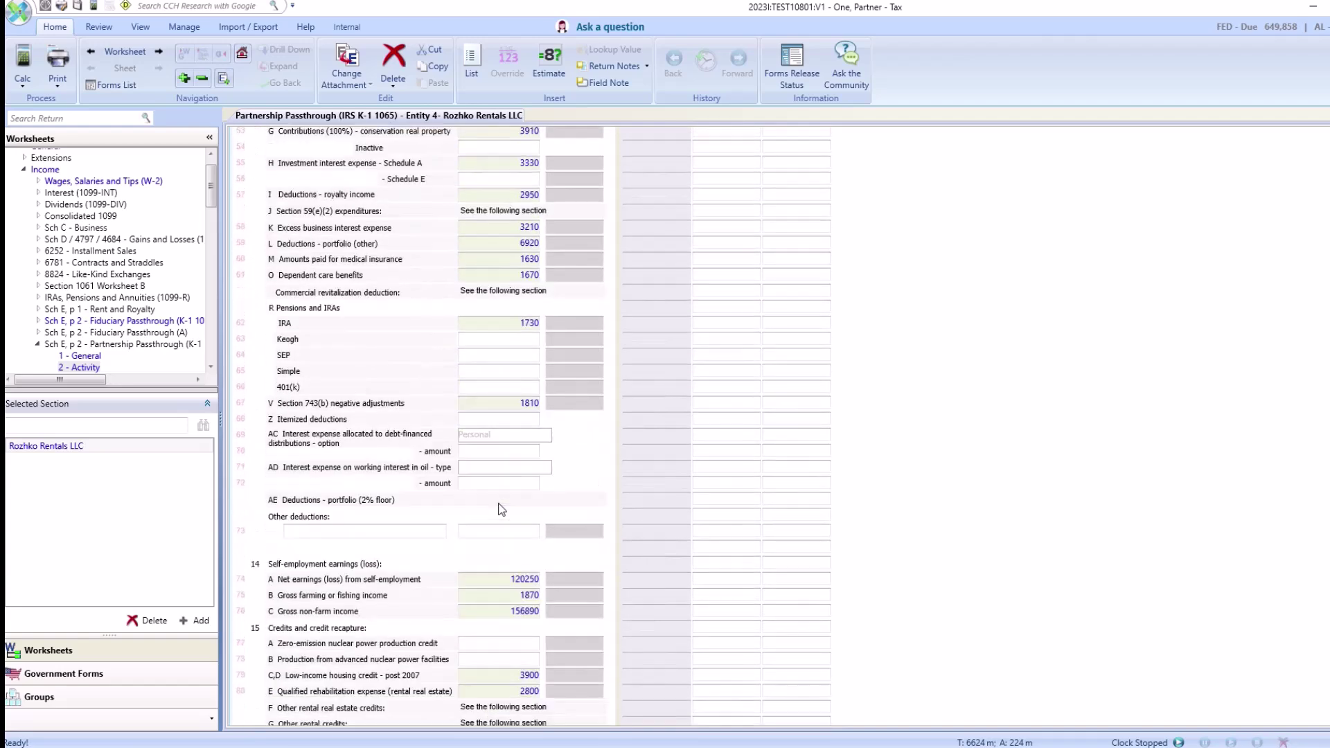
pyautogui.scroll(-17, 450, 443)
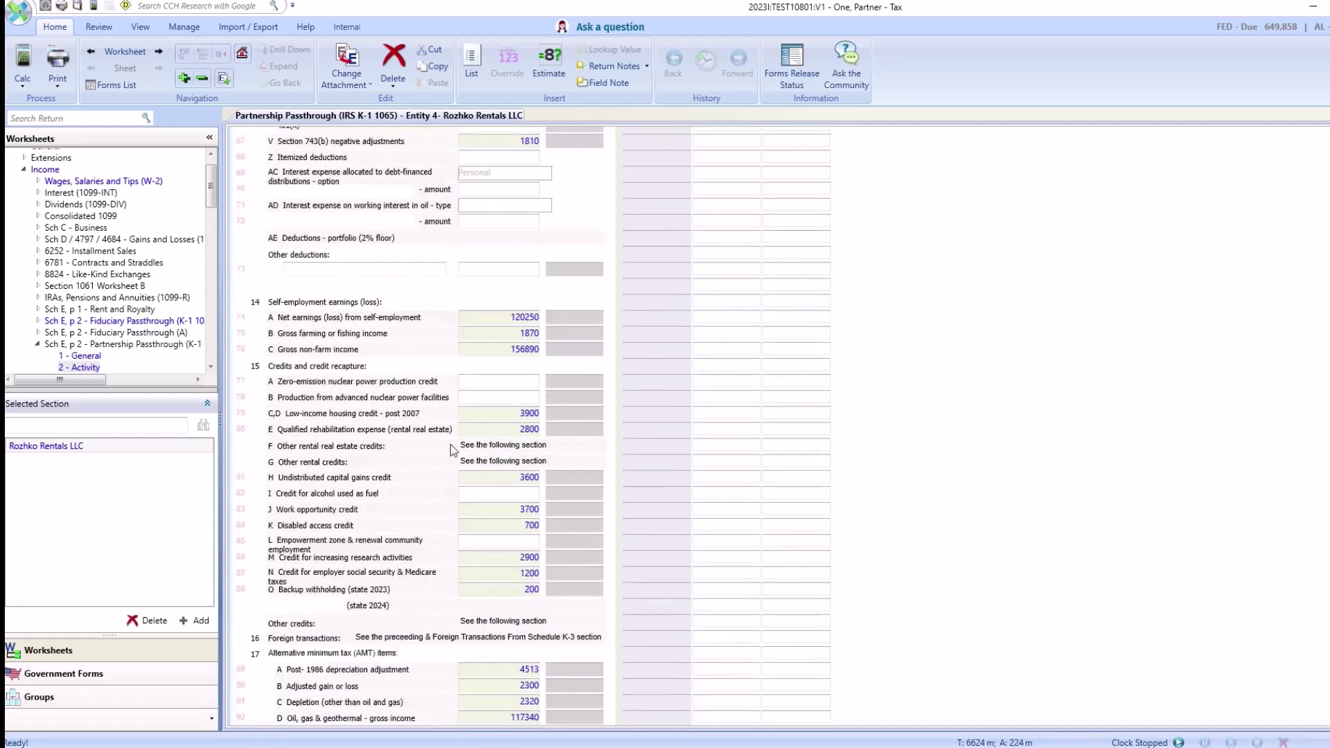
pyautogui.scroll(-4, 457, 452)
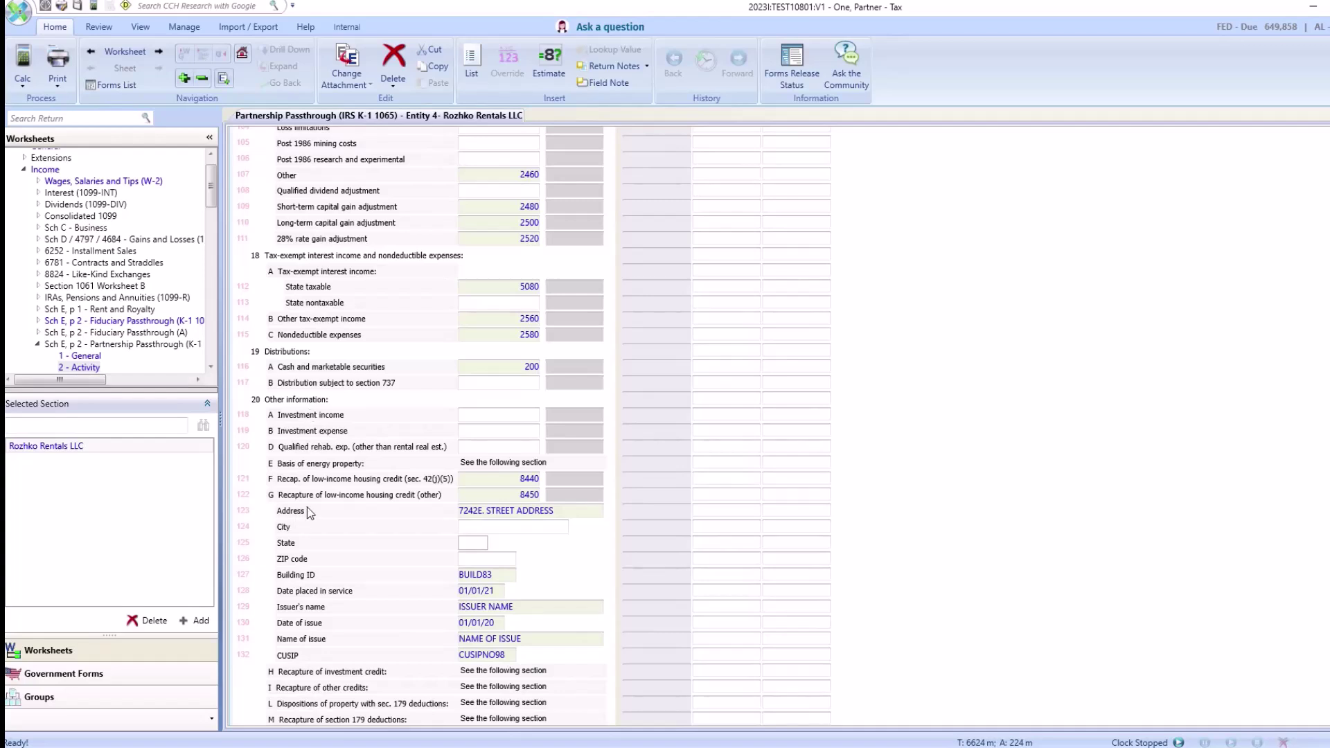
pyautogui.scroll(-2, 551, 541)
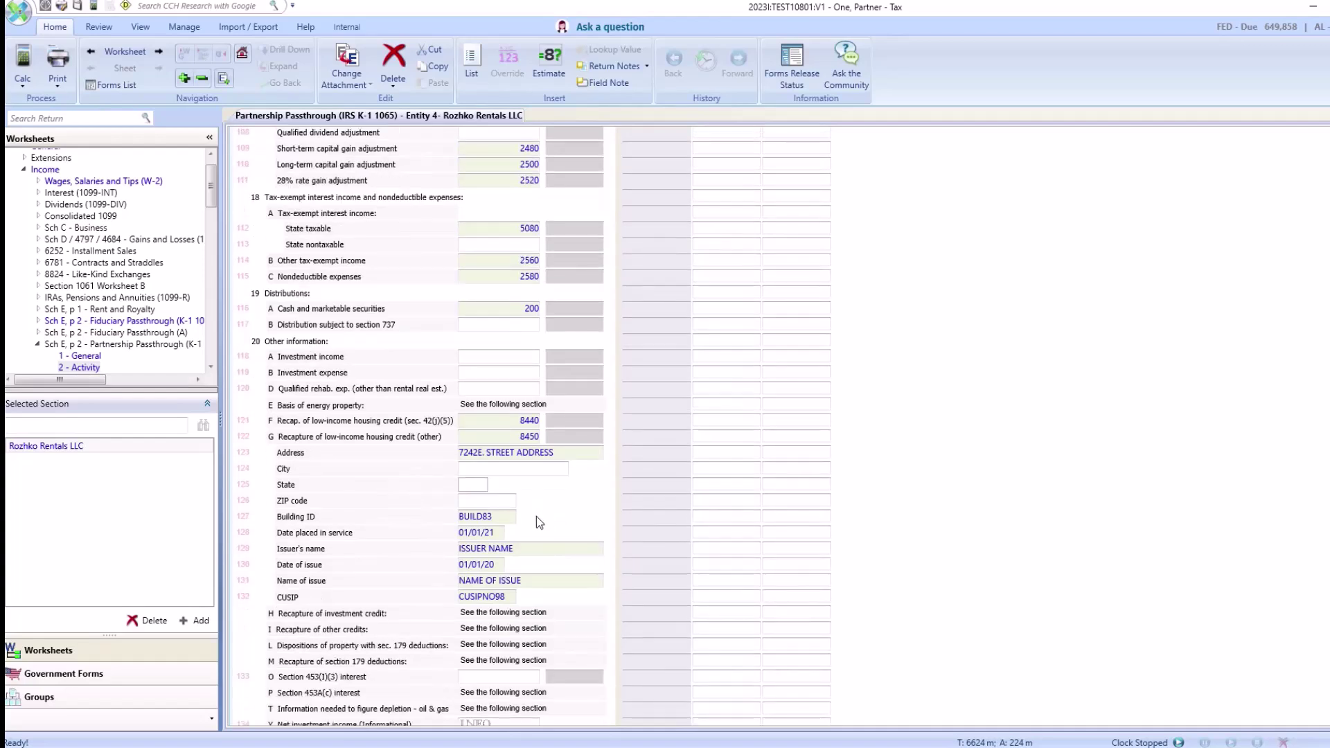
pyautogui.scroll(-3, 531, 530)
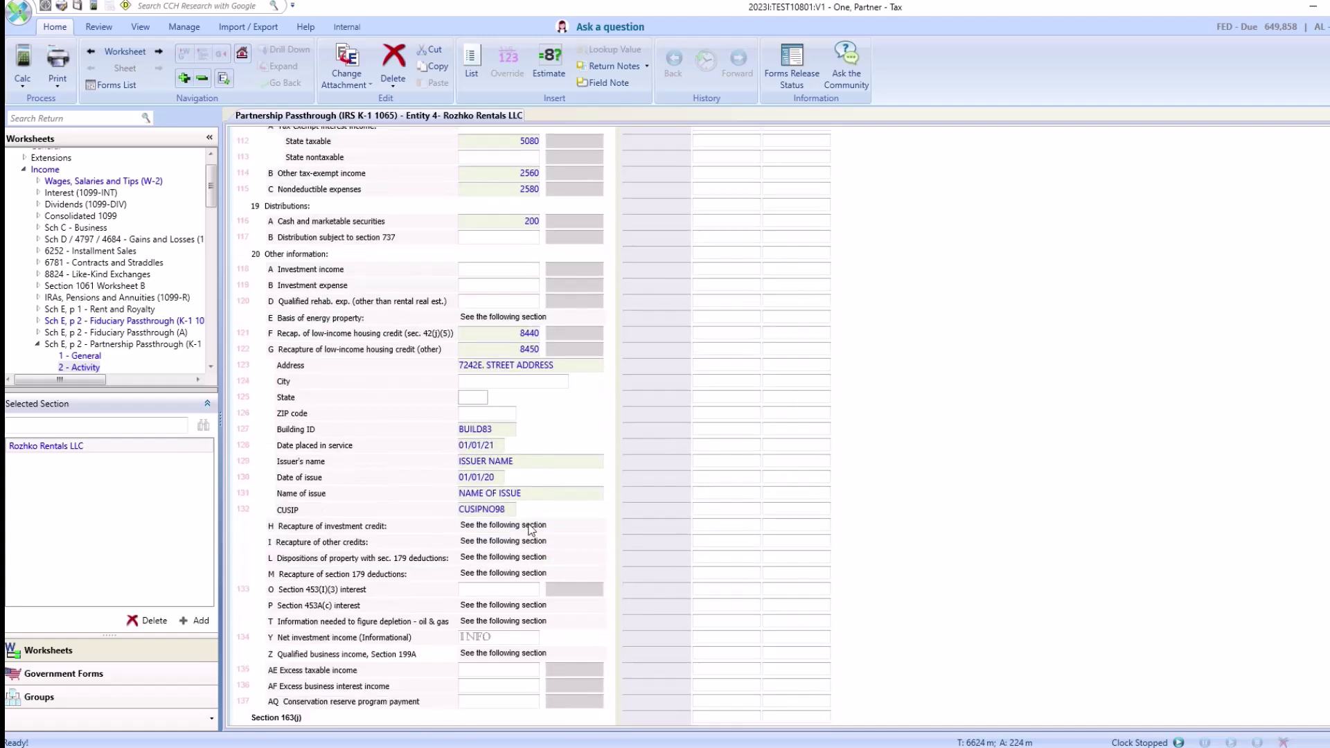
pyautogui.scroll(-8, 520, 408)
pyautogui.scroll(-3, 518, 426)
pyautogui.scroll(-7, 518, 429)
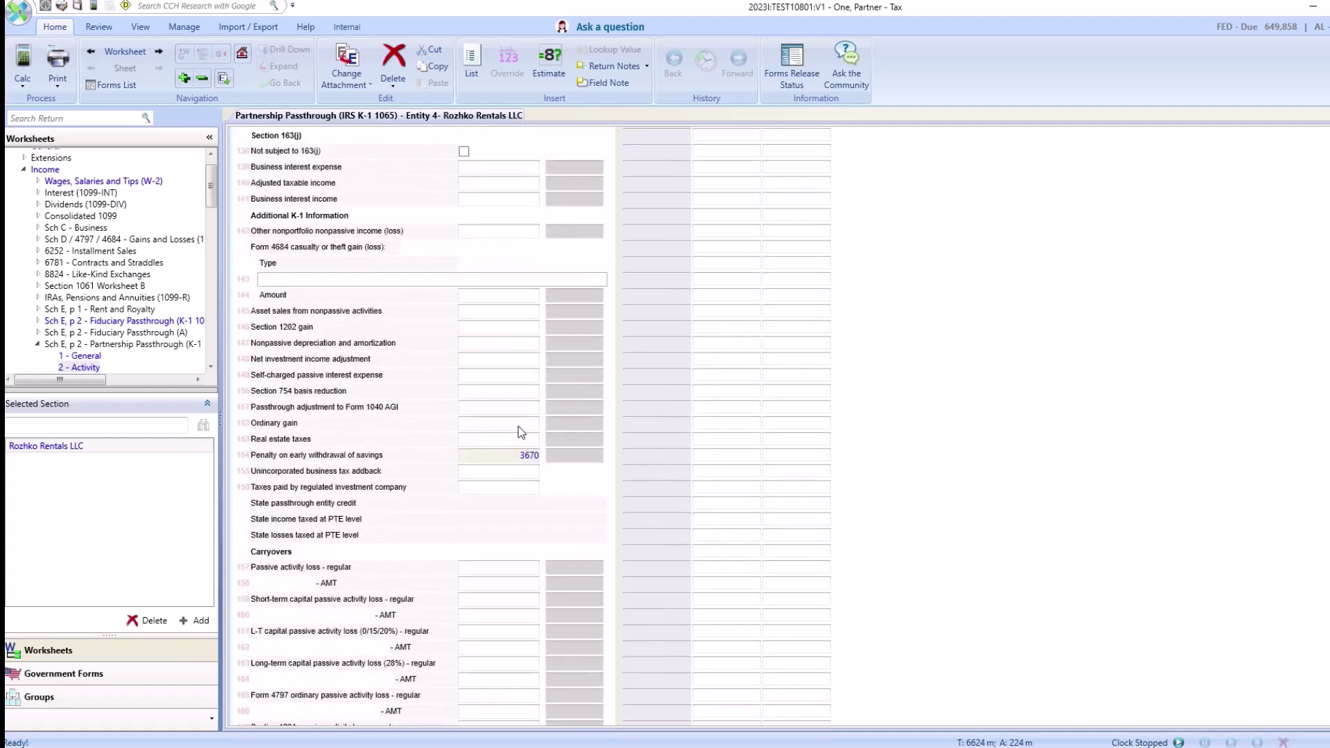
pyautogui.scroll(-15, 517, 426)
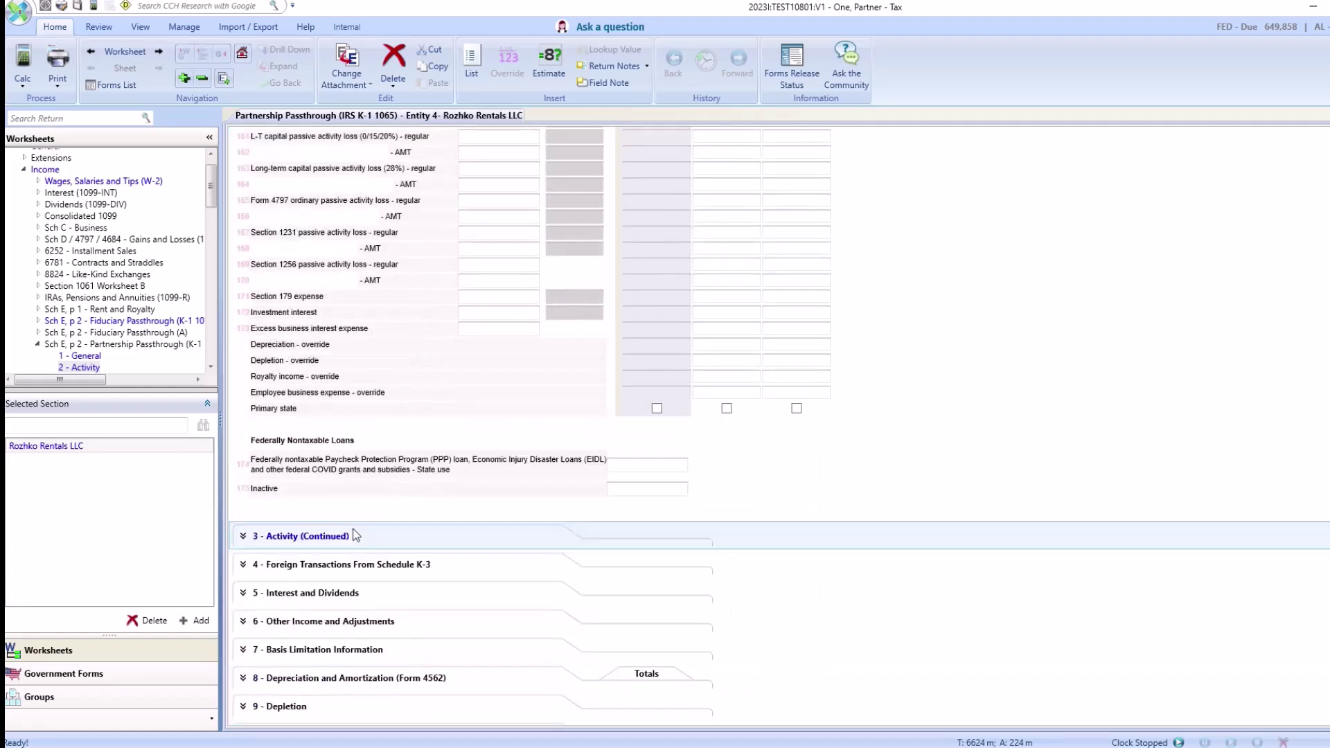
# - Expand Activity (Continued) and review the imported rental credits of 3800 and 3900
pyautogui.click(346, 538)
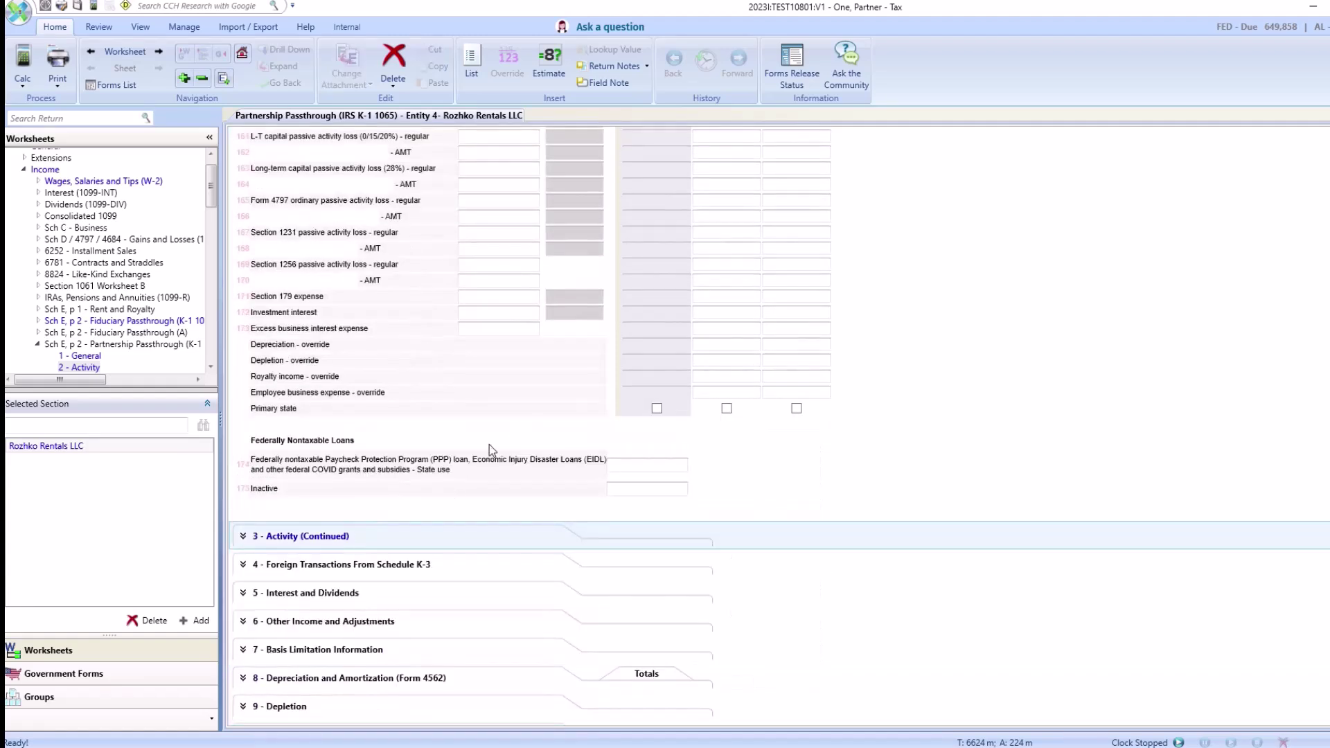
pyautogui.scroll(-14, 489, 443)
pyautogui.scroll(-7, 491, 443)
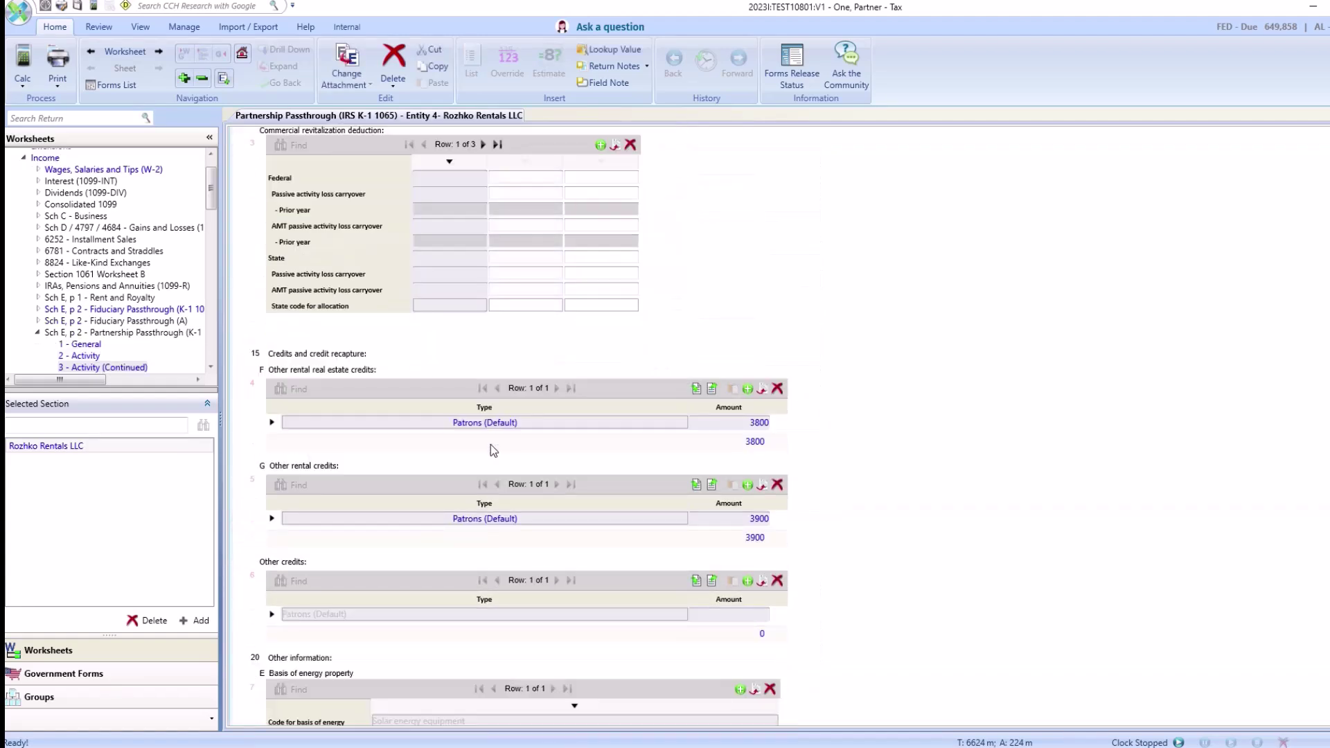
pyautogui.scroll(-20, 880, 416)
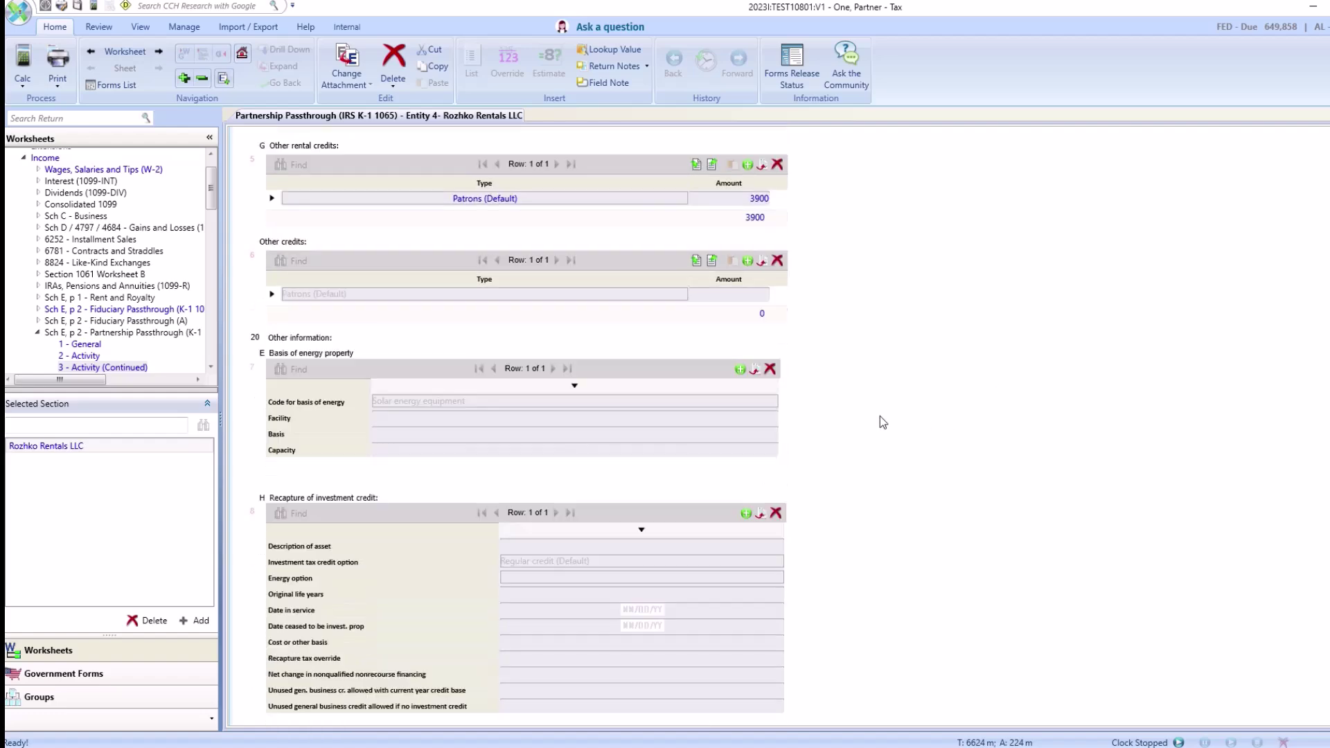